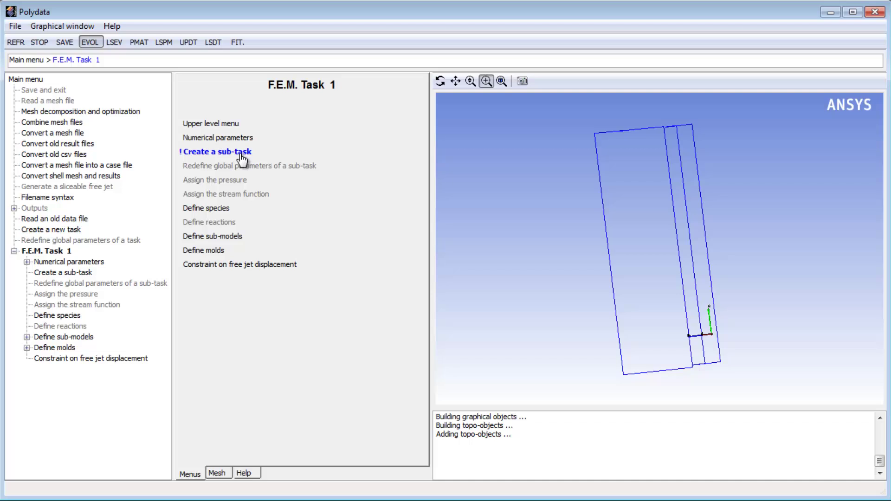
# - Create Sub-task 1 as a Gen. Newtonian isothermal shell model
pyautogui.click(242, 153)
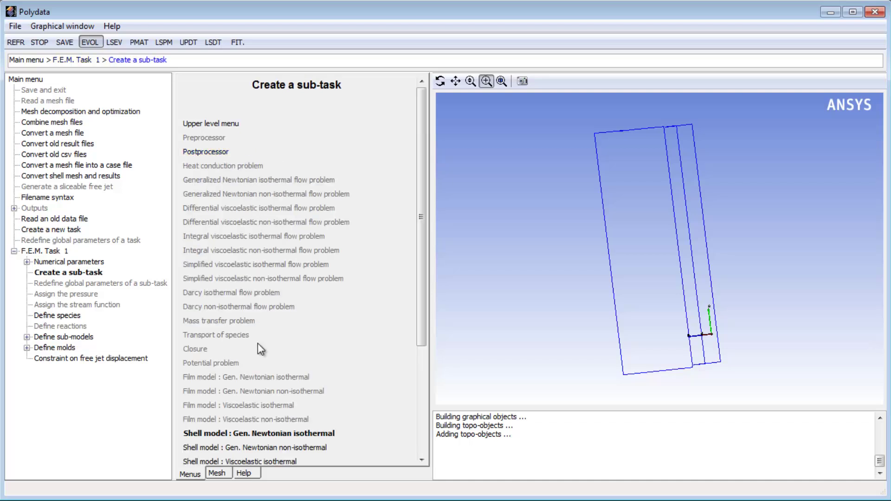
pyautogui.click(268, 435)
pyautogui.click(513, 301)
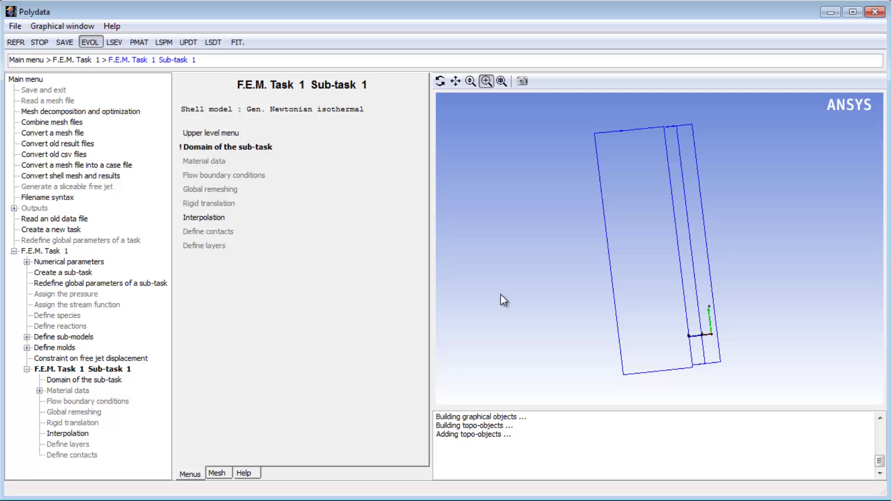
# - Remove the Mold from the sub-task's domain so only the Parison remains
pyautogui.click(246, 148)
pyautogui.click(194, 161)
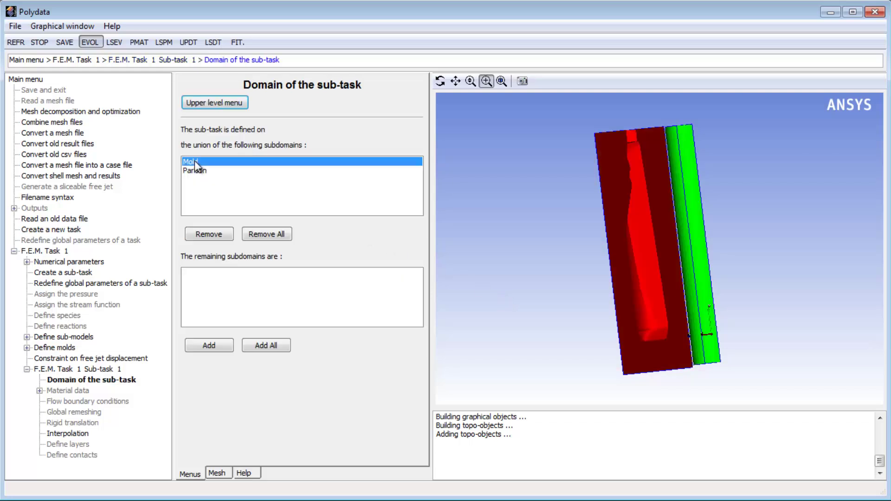
pyautogui.click(211, 235)
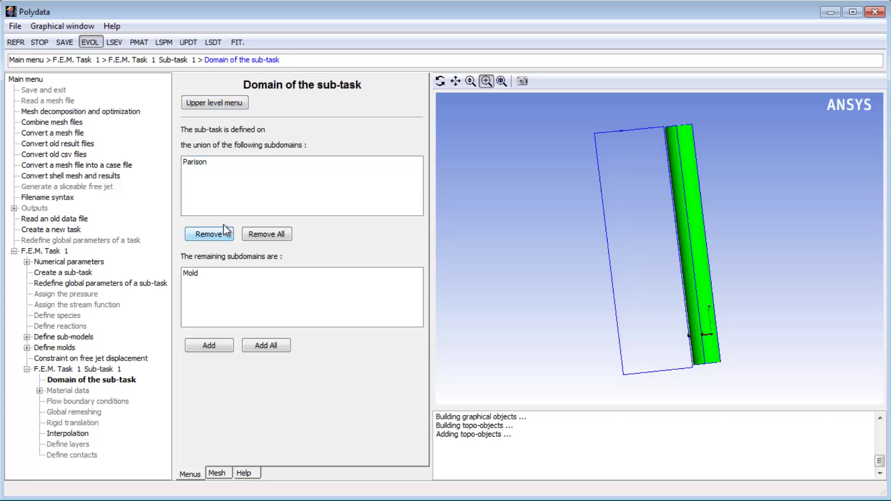
# - In the flow boundary conditions, impose a constant inflation pressure of -1.0E+05 on the parison
pyautogui.click(218, 101)
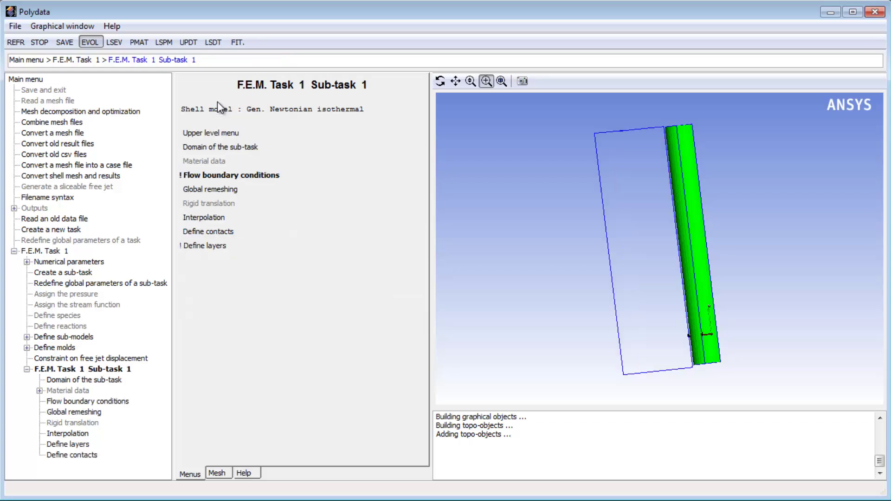
pyautogui.click(260, 179)
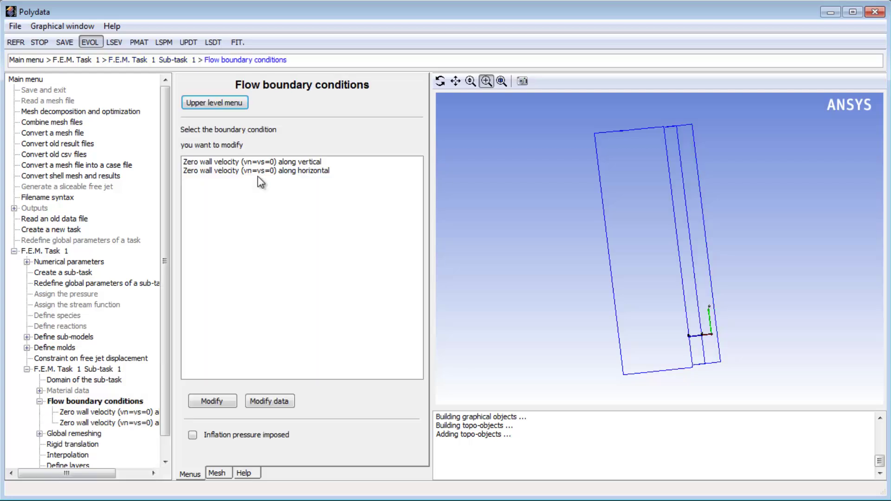
pyautogui.click(192, 435)
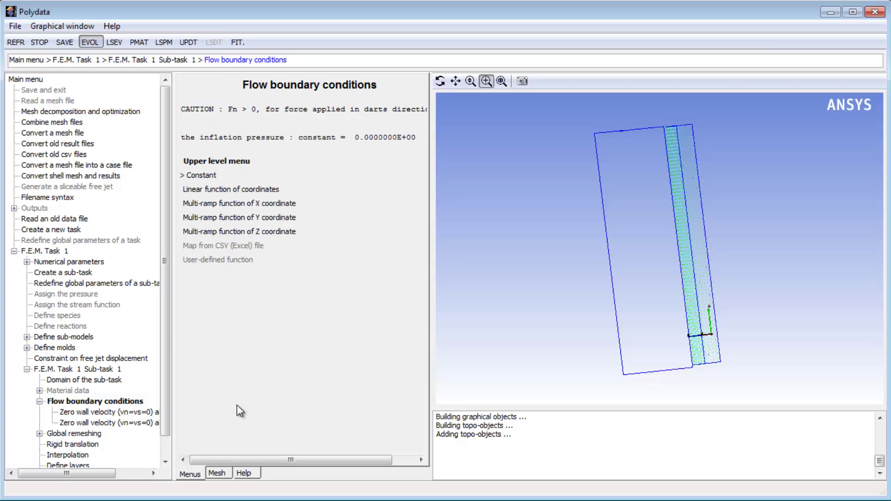
pyautogui.click(440, 81)
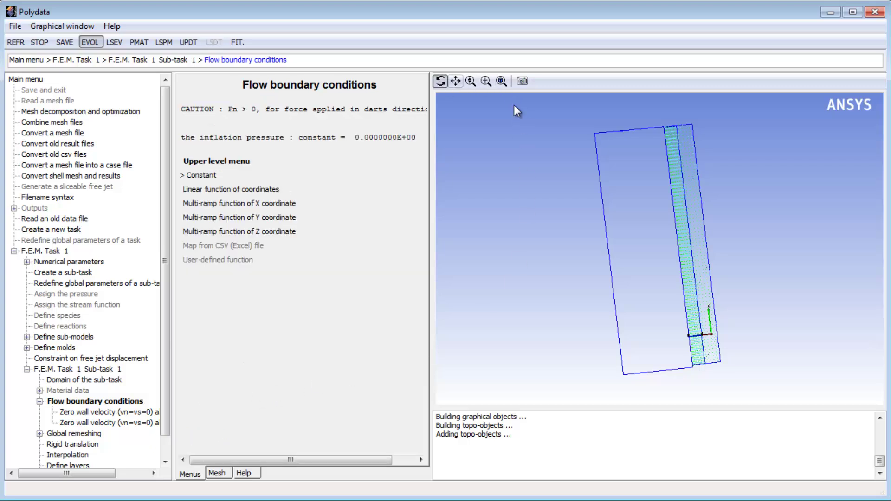
pyautogui.moveTo(659, 141); pyautogui.dragTo(667, 199)
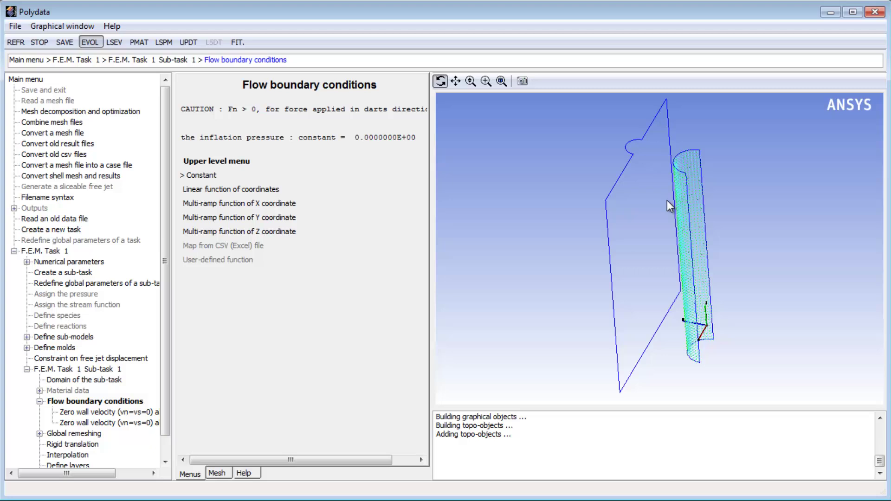
pyautogui.click(486, 82)
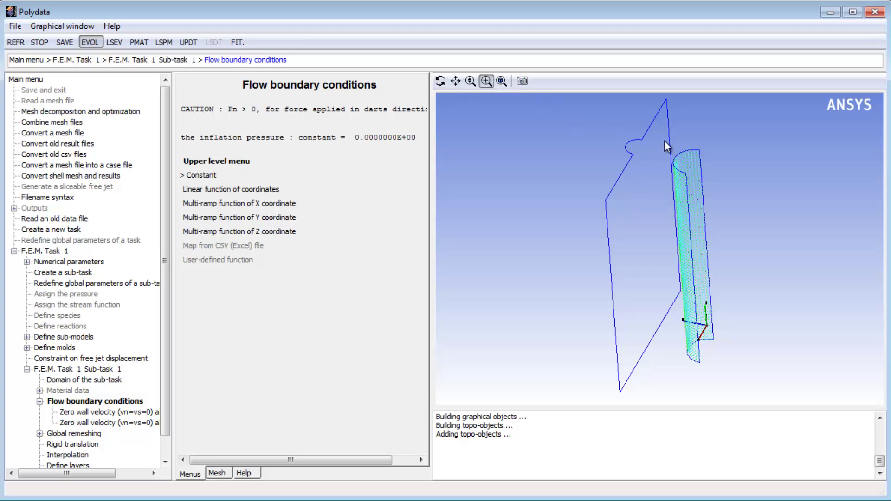
pyautogui.moveTo(664, 141); pyautogui.dragTo(712, 172)
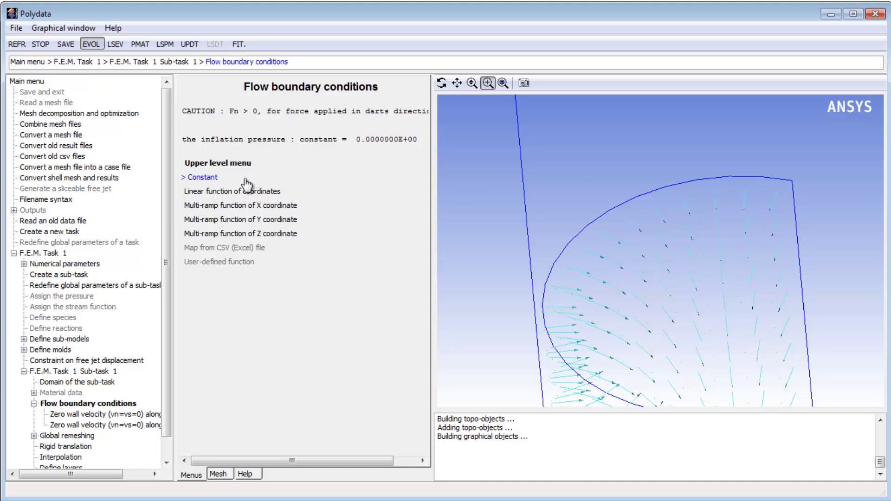
pyautogui.click(207, 177)
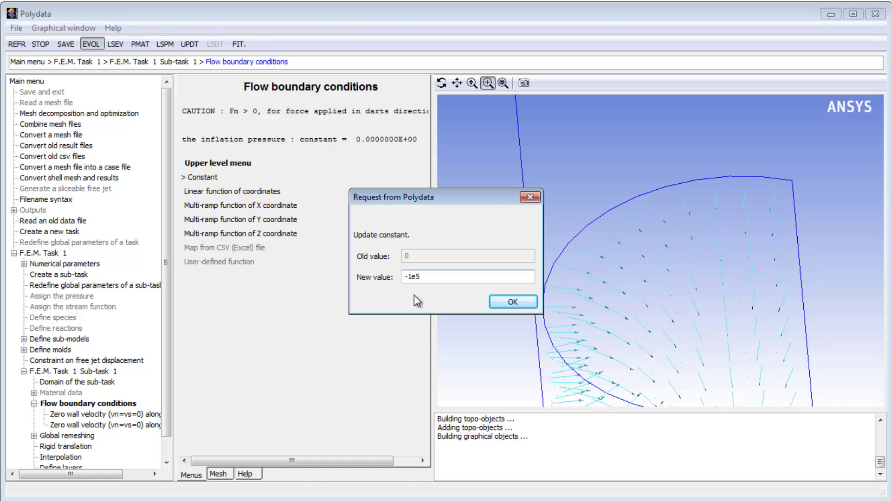
pyautogui.click(505, 302)
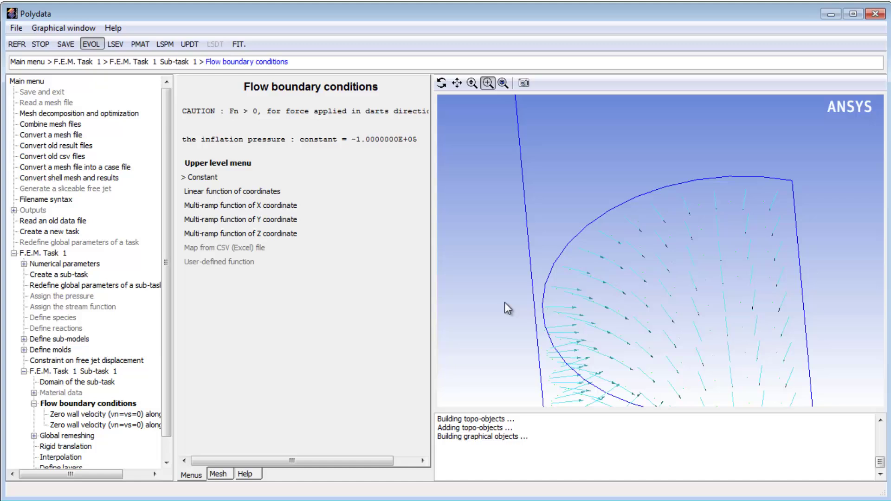
# - Make the inflation pressure a ramp function with a = 0.2 and b = 0
pyautogui.click(239, 165)
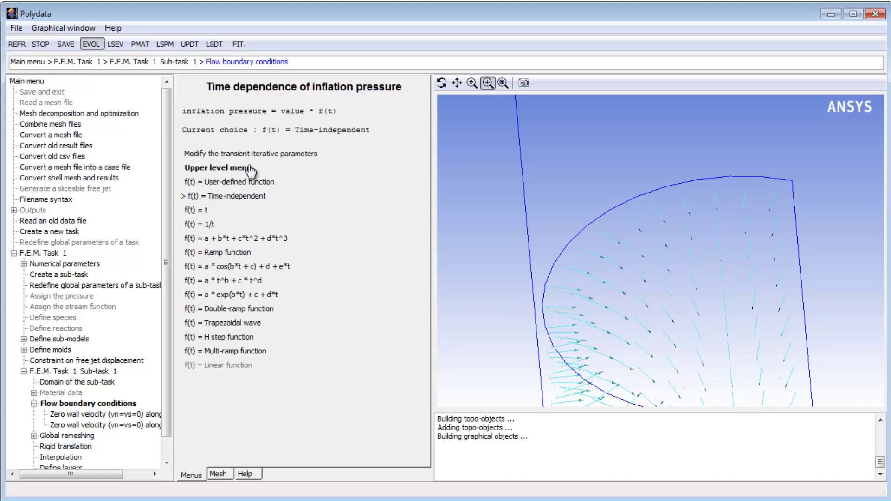
pyautogui.click(240, 254)
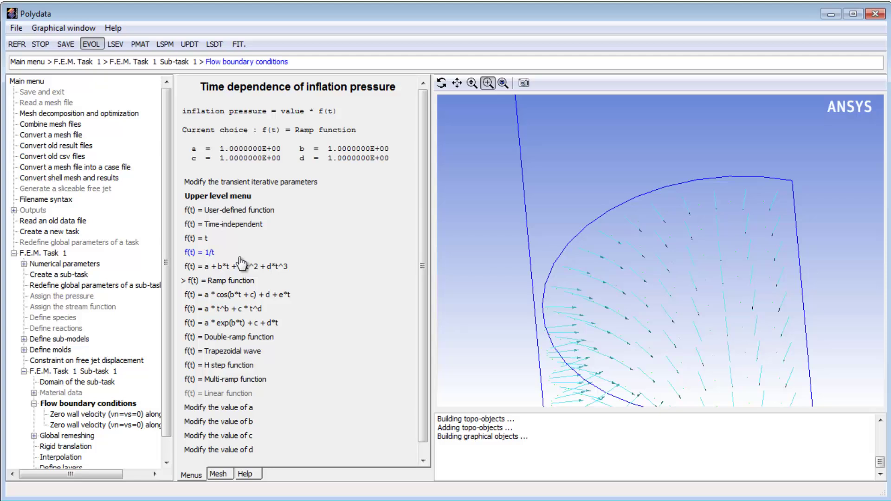
pyautogui.click(239, 408)
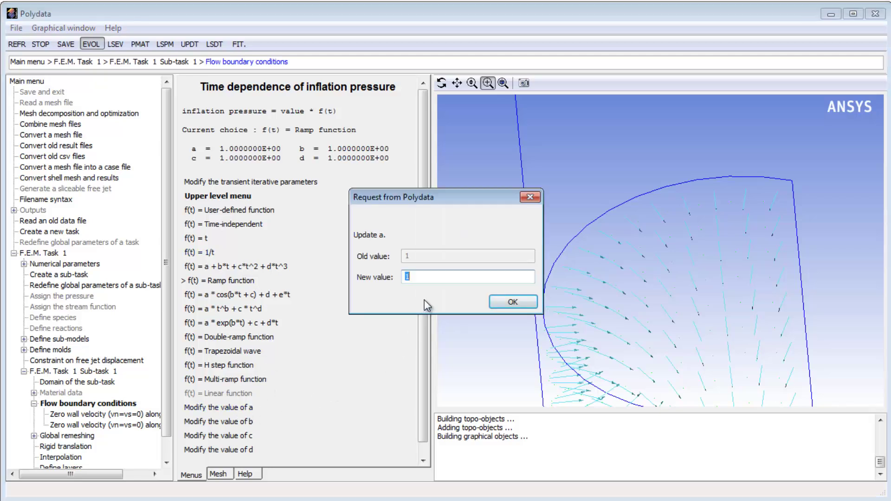
pyautogui.click(512, 302)
pyautogui.click(246, 421)
pyautogui.write('0')
pyautogui.click(505, 302)
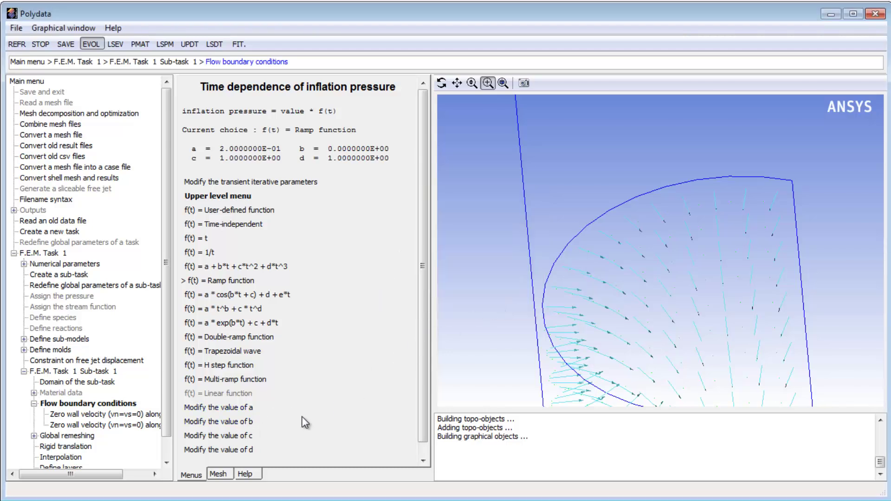
# - Set the ramp coefficients c = 0.5 and d = 1, then fit the model in view
pyautogui.click(246, 437)
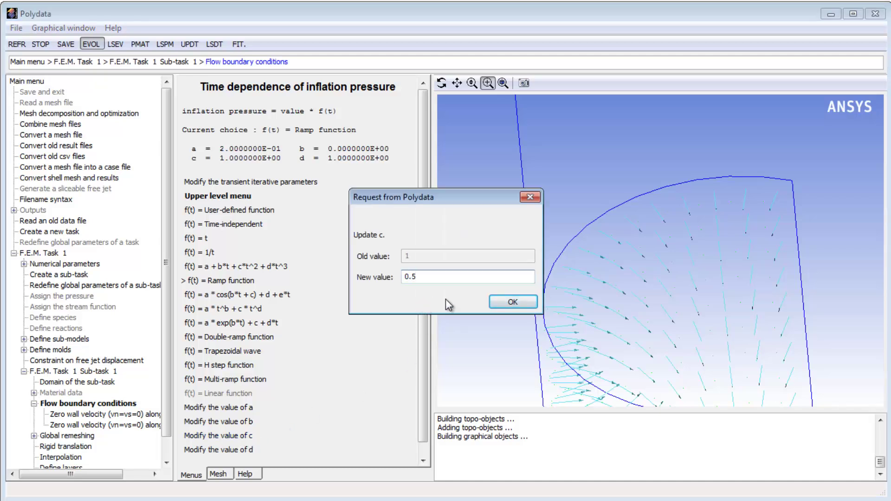
pyautogui.click(515, 302)
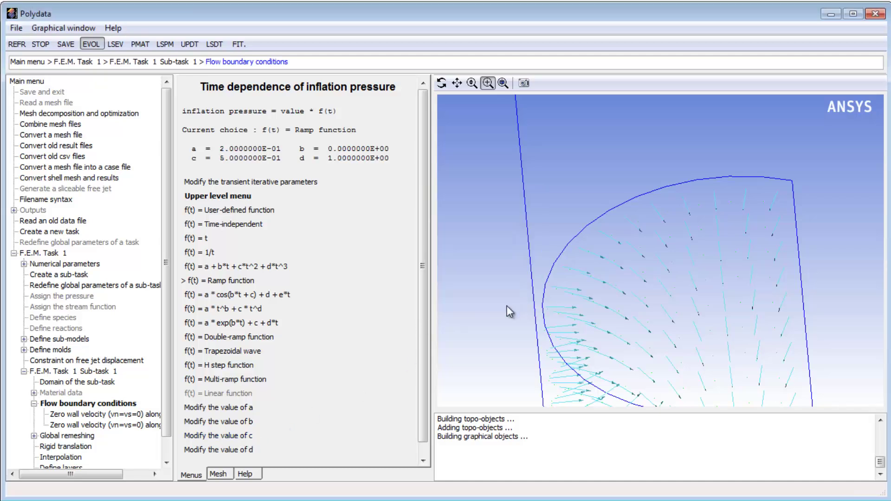
pyautogui.click(251, 451)
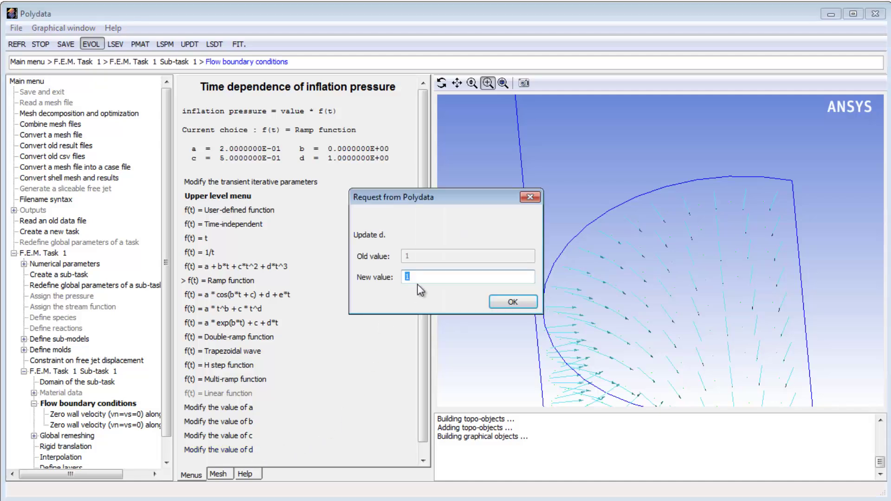
pyautogui.click(507, 301)
pyautogui.click(503, 84)
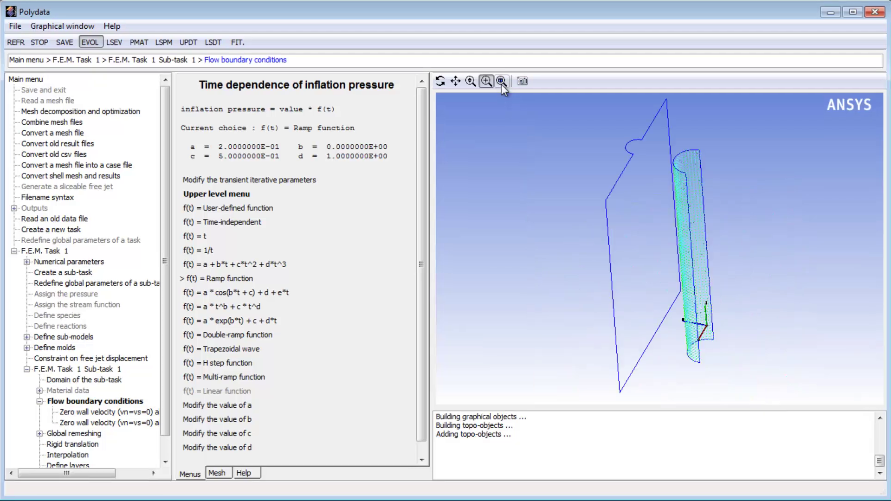
# - Change the vertical zero-wall-velocity boundary to a plane of symmetry
pyautogui.click(234, 196)
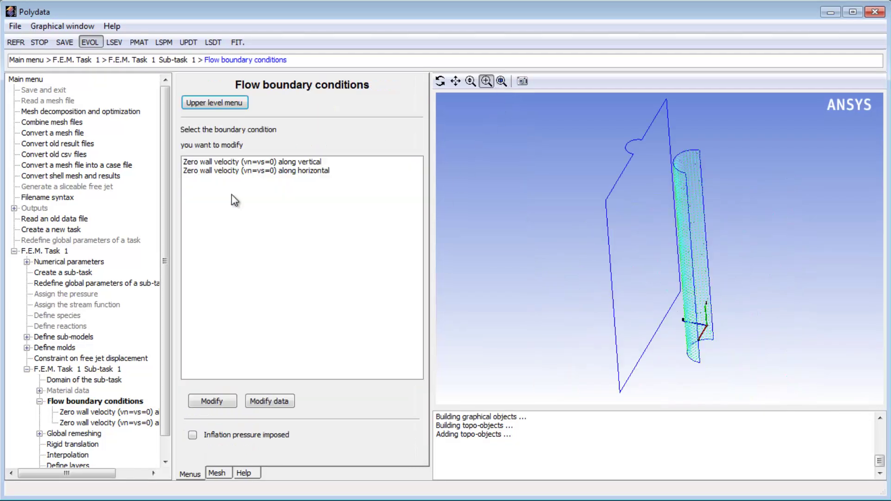
pyautogui.click(236, 163)
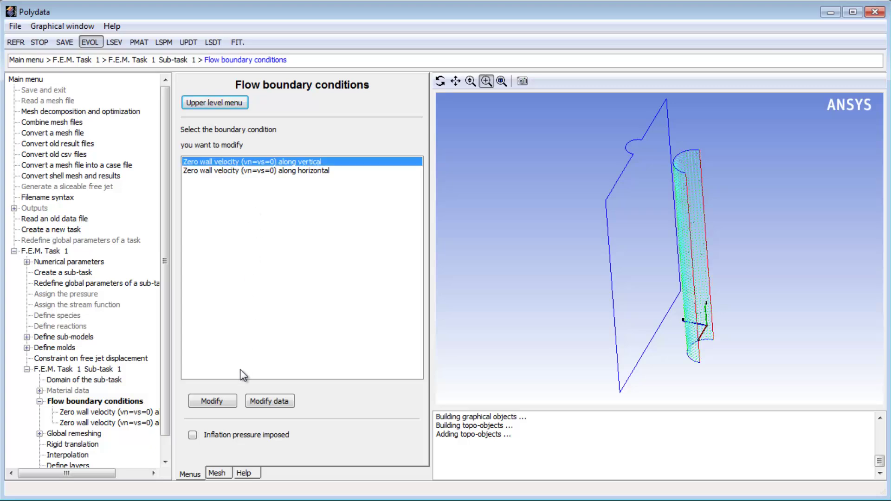
pyautogui.click(218, 401)
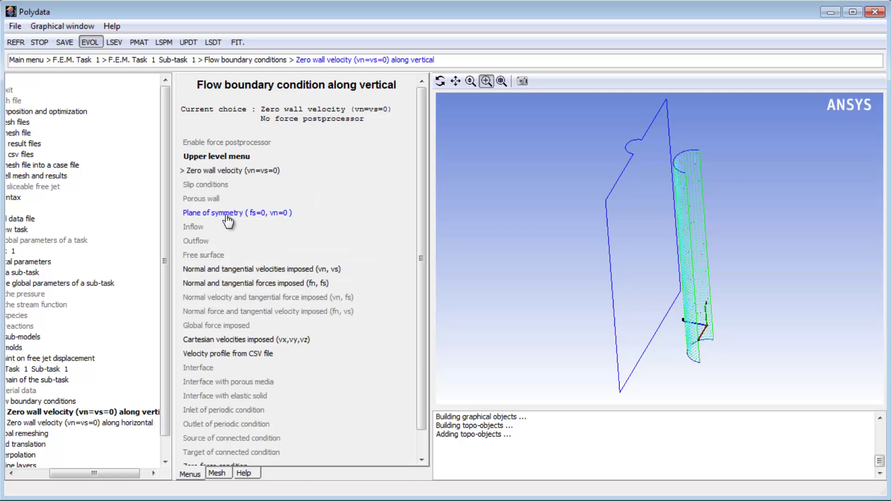
pyautogui.click(227, 214)
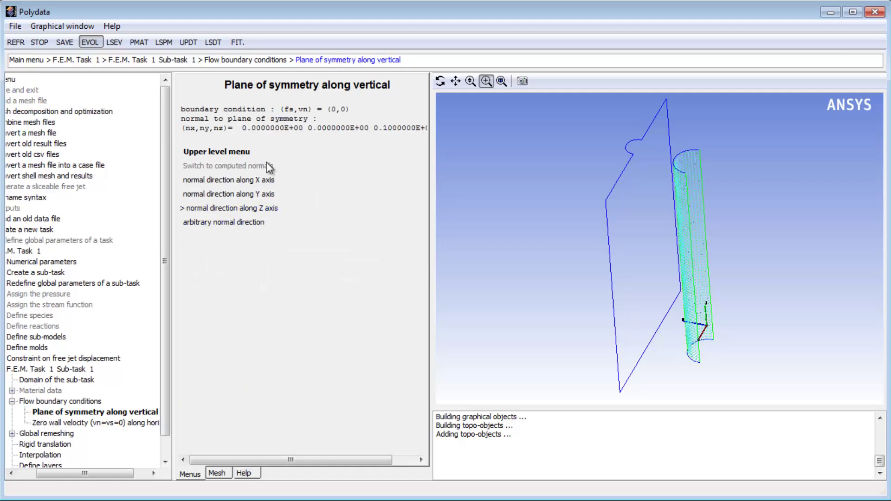
pyautogui.click(239, 153)
# - Change the horizontal boundary to a plane of symmetry with its normal along the Y axis
pyautogui.click(244, 171)
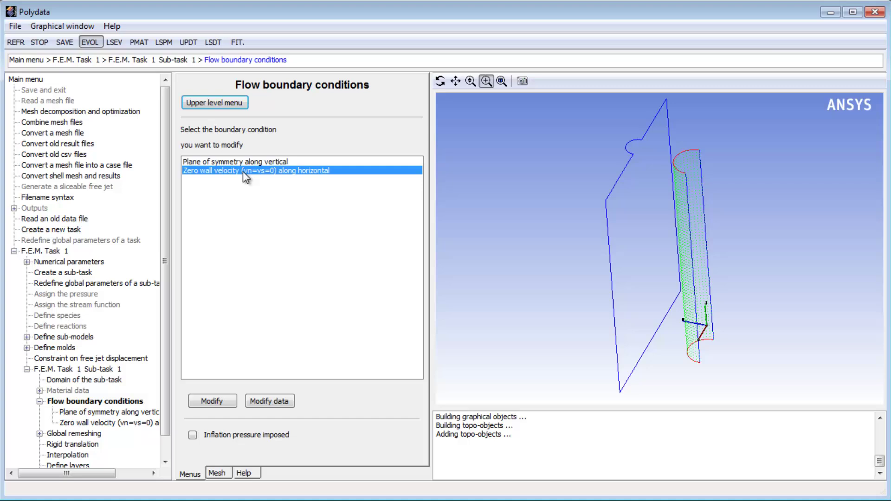
pyautogui.click(216, 400)
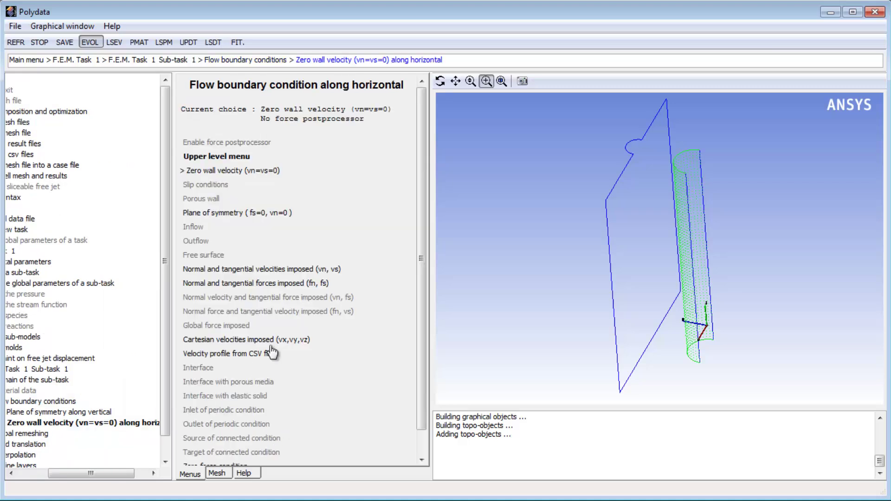
pyautogui.click(222, 214)
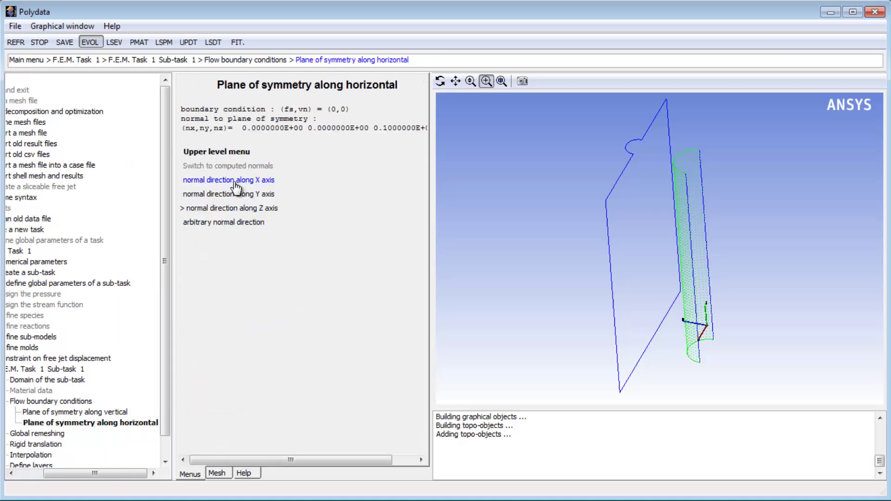
pyautogui.click(234, 195)
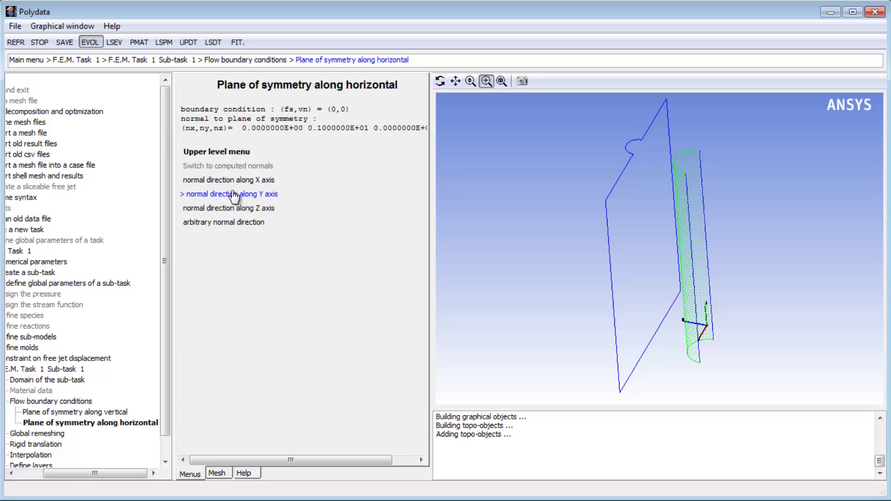
pyautogui.click(234, 151)
pyautogui.click(227, 104)
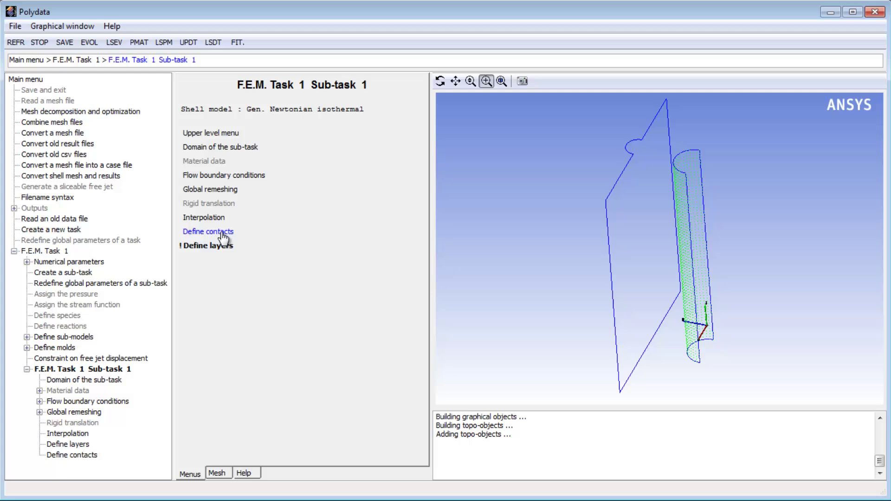
# - Define a Mold 1 contact along the Mold wall, keeping penetration accuracy at 0.2
pyautogui.click(222, 232)
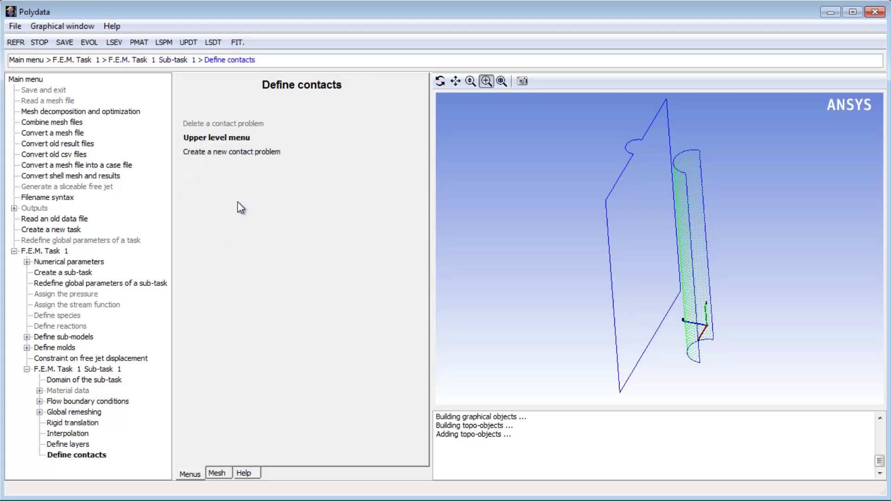
pyautogui.click(234, 153)
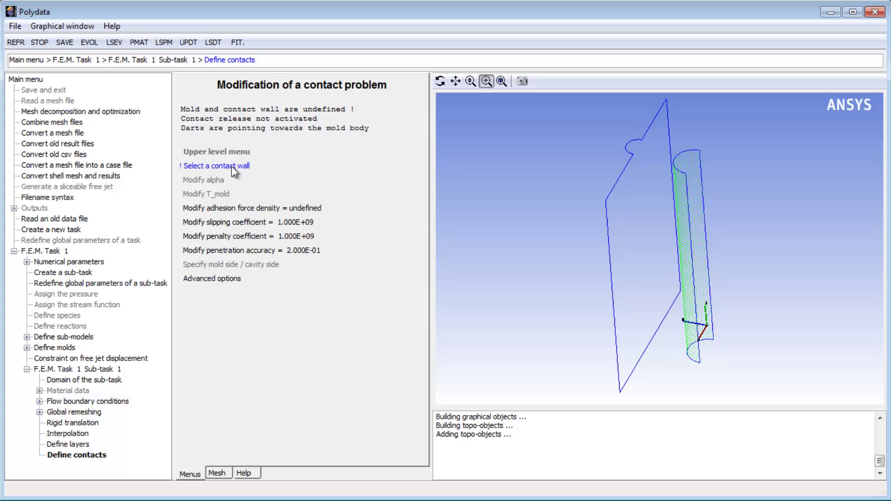
pyautogui.click(233, 167)
pyautogui.click(233, 164)
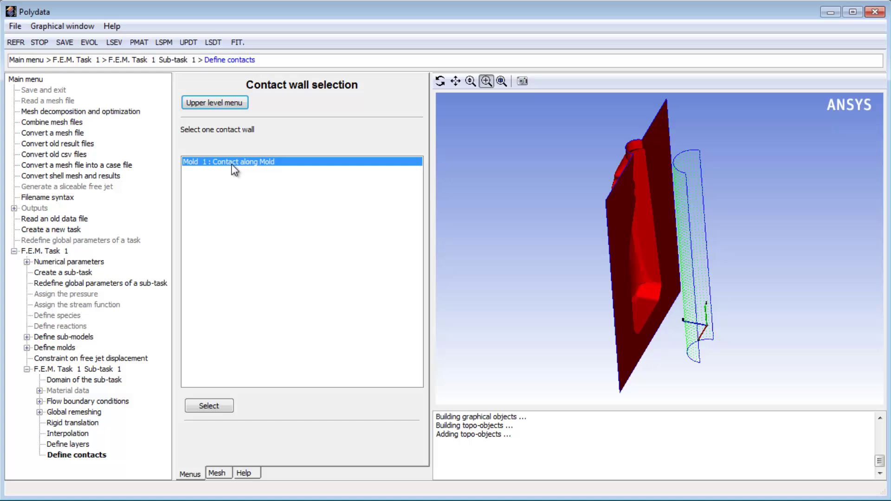
pyautogui.click(209, 406)
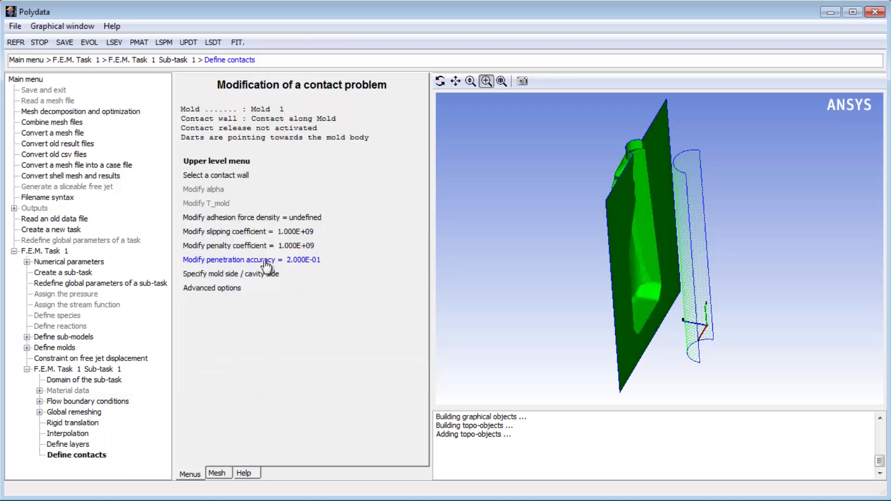
pyautogui.click(266, 261)
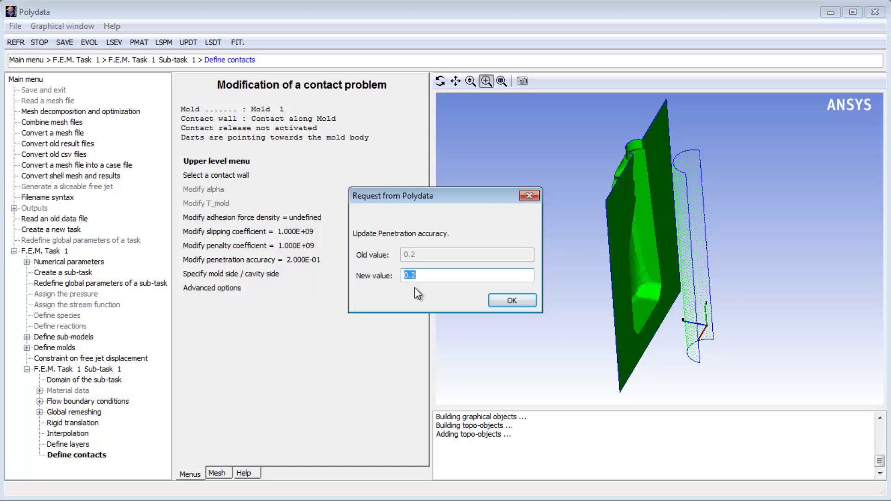
pyautogui.click(511, 302)
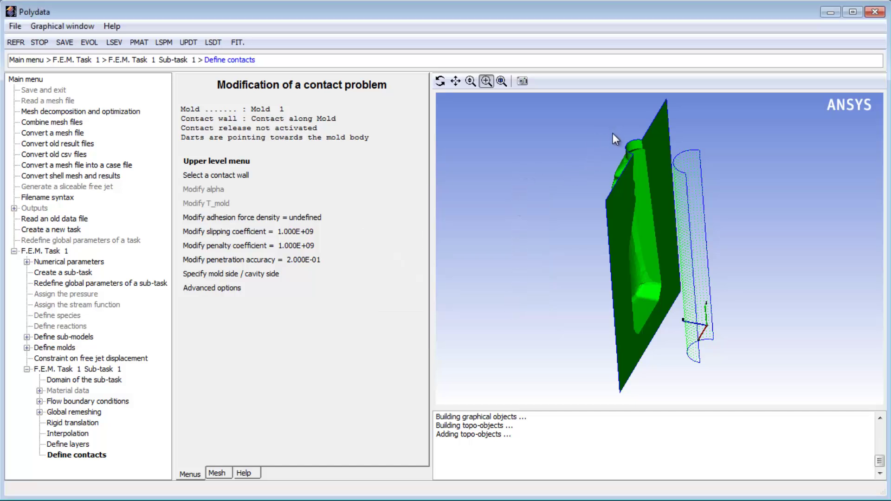
# - Specify that the contact darts do not point at the mold body, so they face the cavity
pyautogui.moveTo(612, 133); pyautogui.dragTo(661, 168)
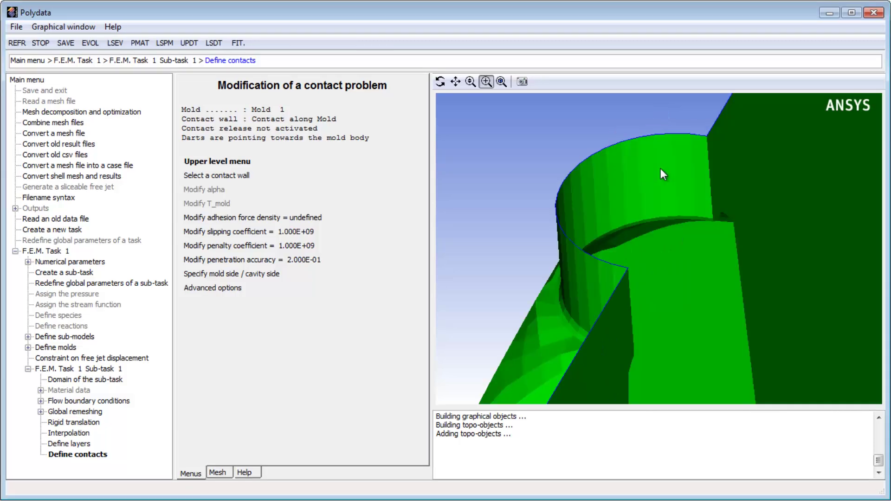
pyautogui.click(263, 275)
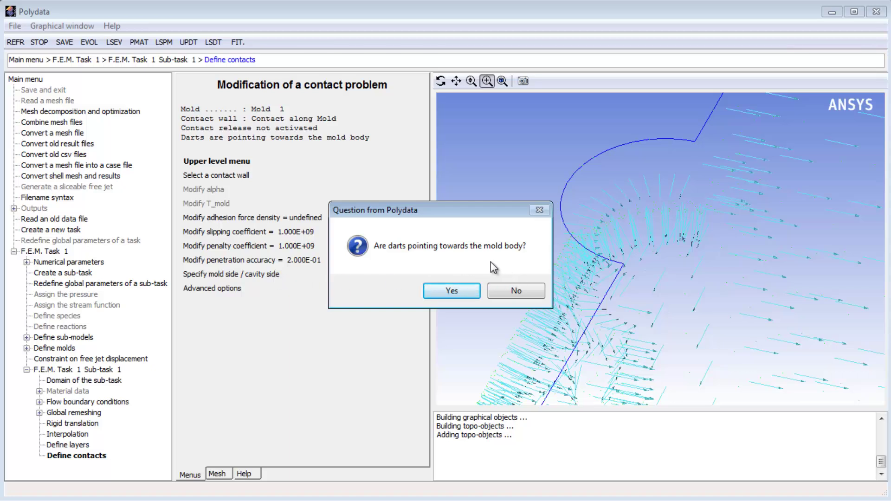
pyautogui.click(515, 292)
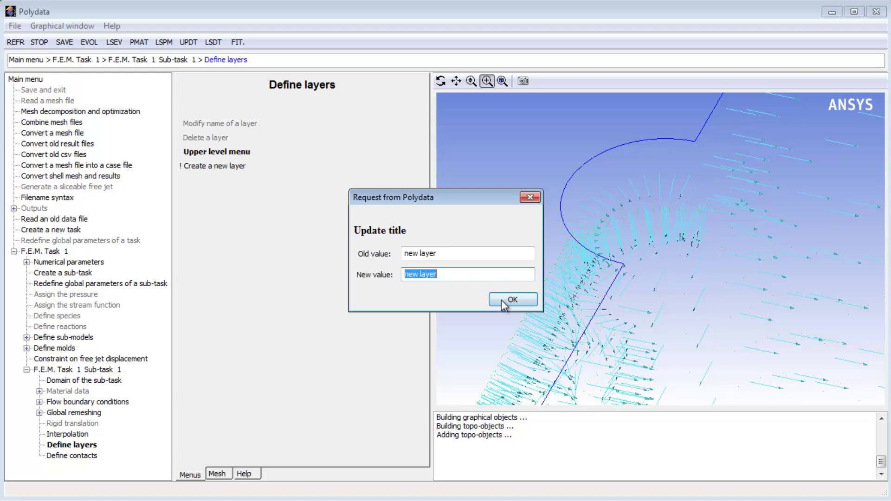
# - Create 'new layer' and give its material a constant viscosity factor of 30000
pyautogui.click(501, 299)
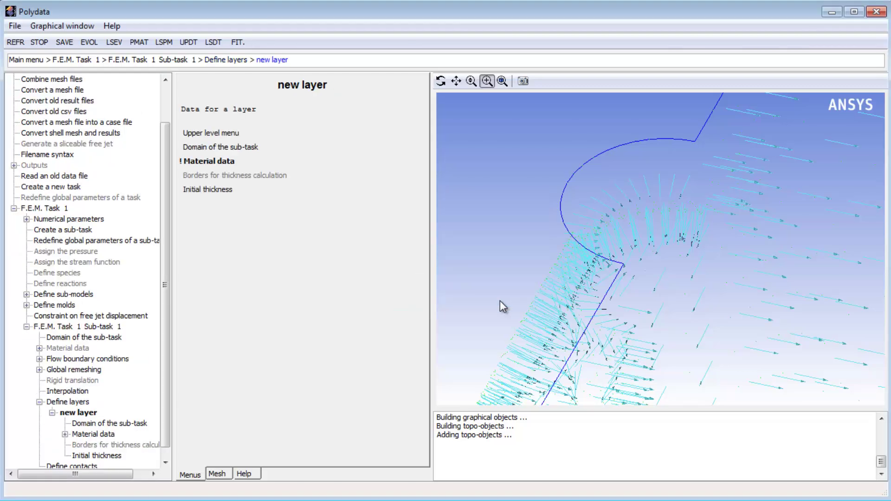
pyautogui.click(219, 163)
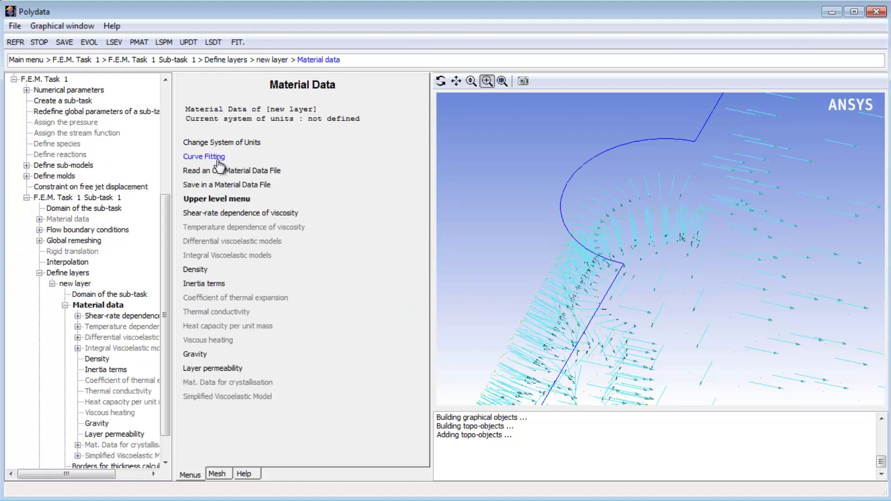
pyautogui.click(231, 215)
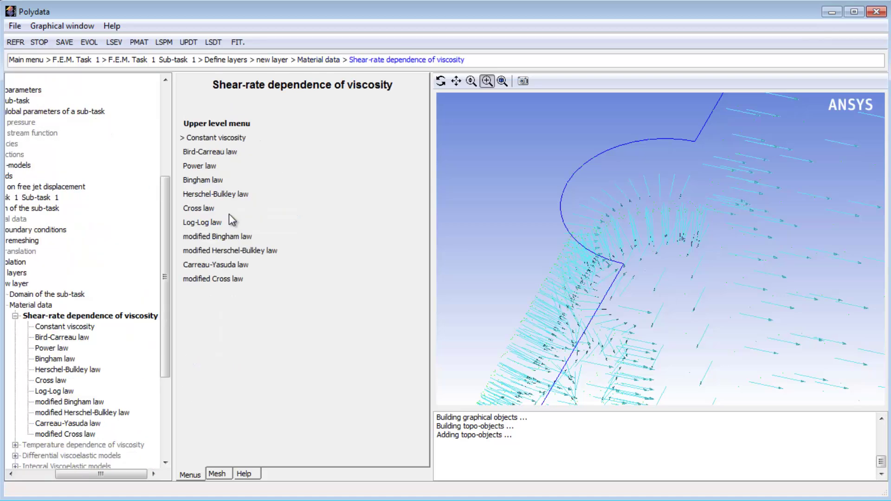
pyautogui.click(227, 139)
pyautogui.click(238, 149)
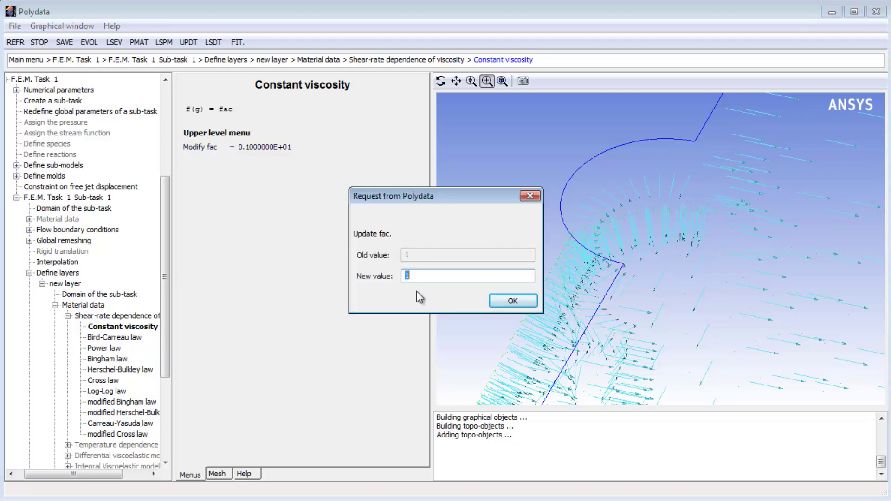
pyautogui.write('30000')
pyautogui.click(511, 301)
pyautogui.click(236, 133)
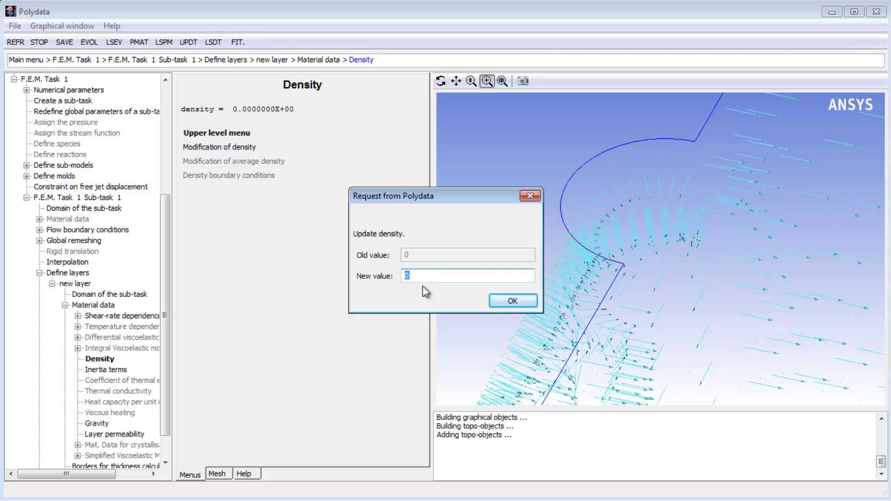
# - Set the layer density to 0.001 and a constant initial thickness of 1.2
pyautogui.write('0.001')
pyautogui.click(512, 301)
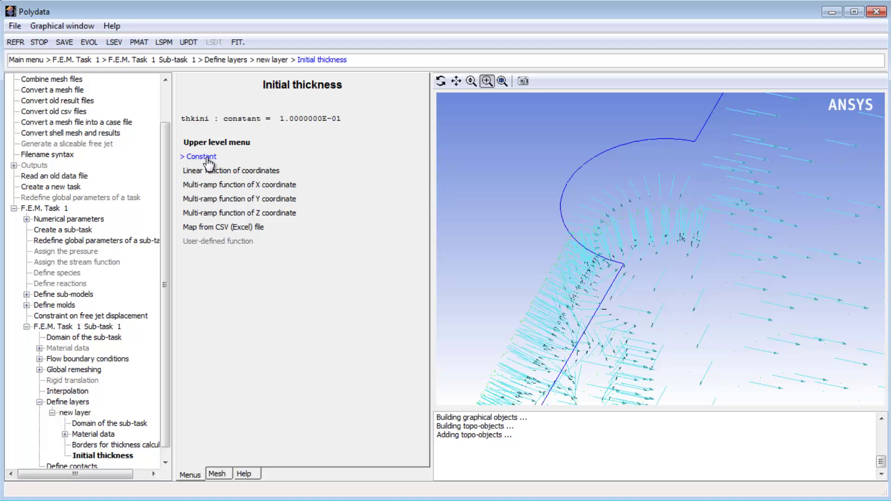
pyautogui.click(208, 158)
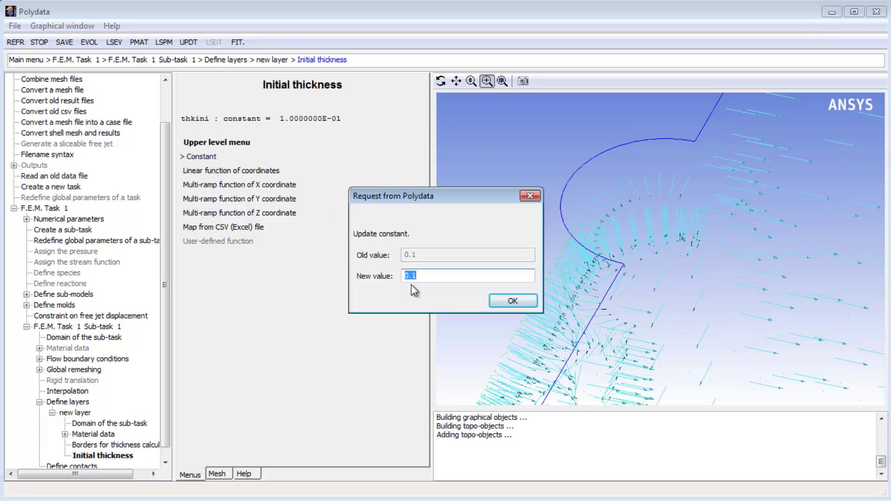
pyautogui.write('1.2')
pyautogui.click(512, 300)
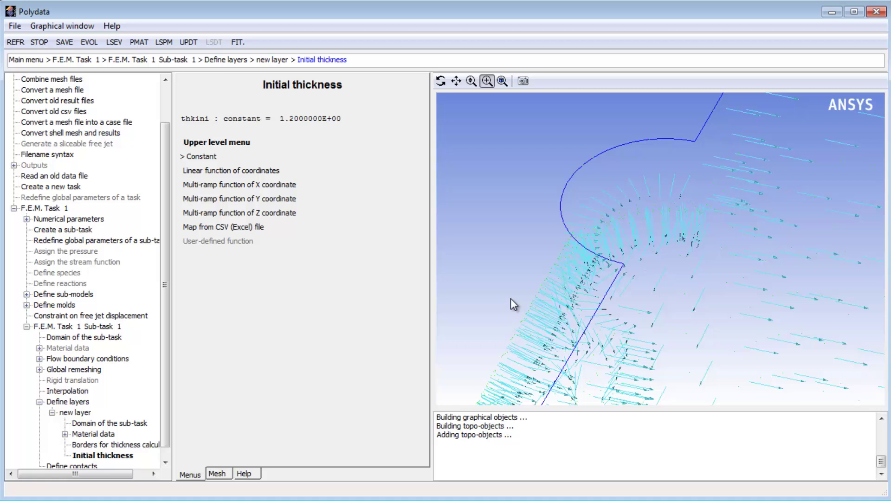
pyautogui.click(217, 143)
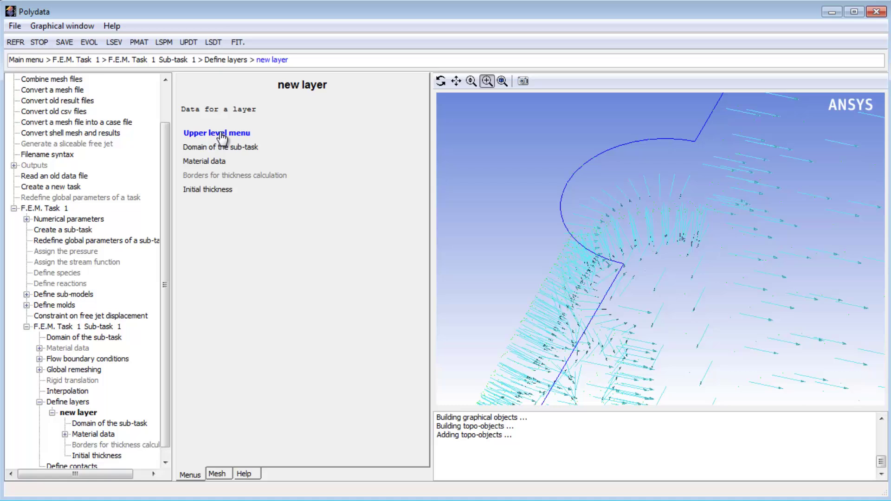
pyautogui.click(222, 134)
pyautogui.click(217, 160)
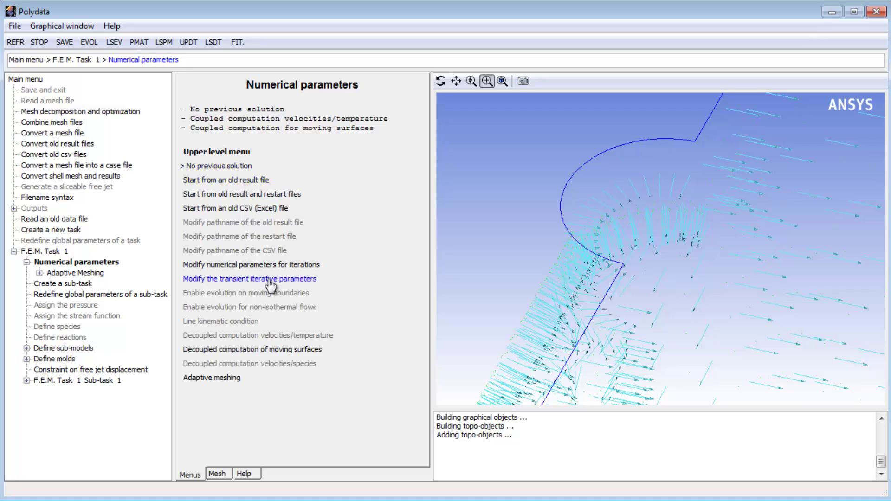
# - Lower the maximum transient time-step from 0.25 to 0.02
pyautogui.click(271, 280)
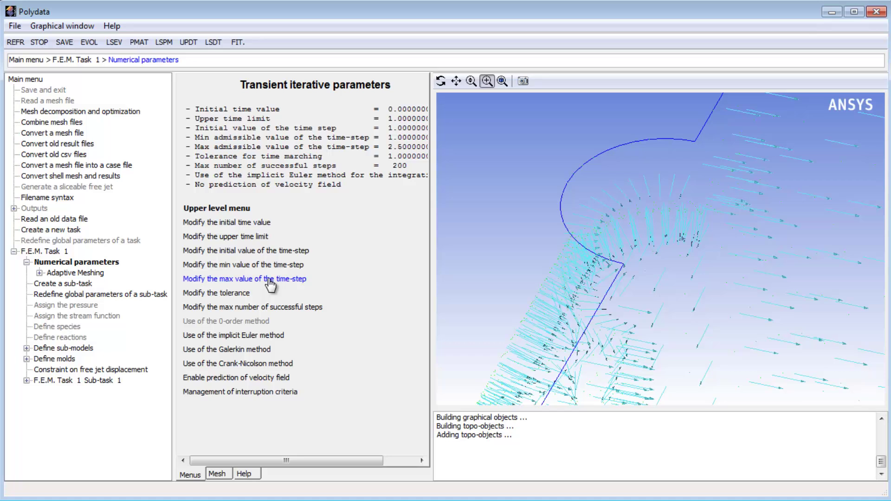
pyautogui.click(270, 280)
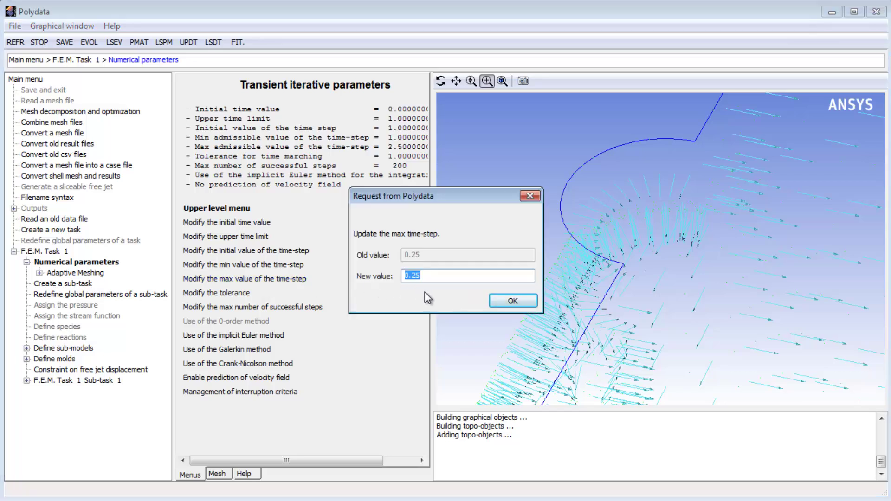
pyautogui.write('0')
pyautogui.click(510, 301)
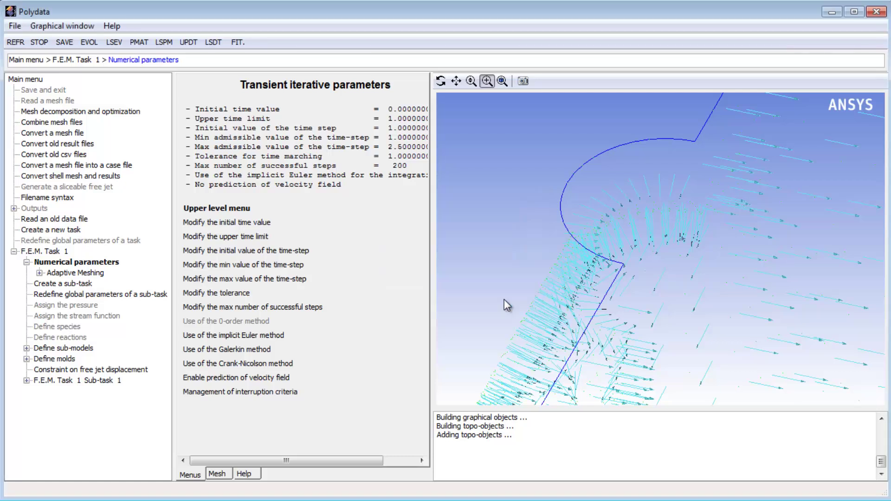
pyautogui.click(233, 210)
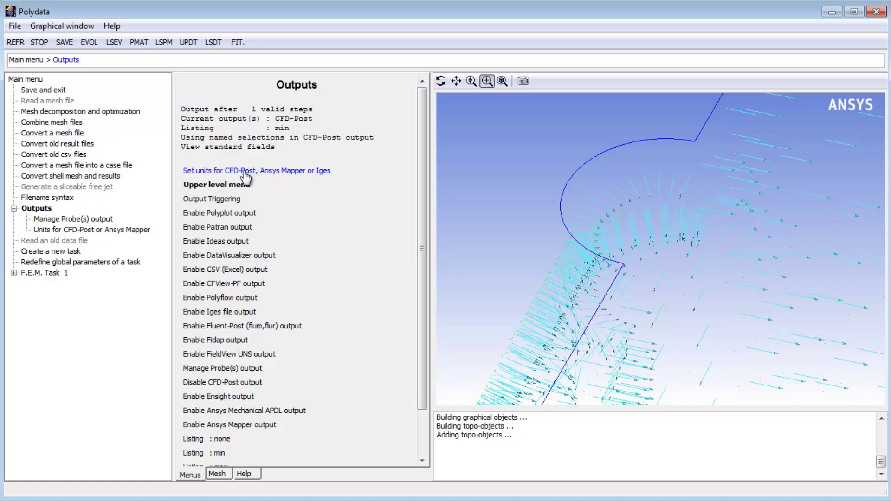
# - Switch CFD-Post output units to metric_mm/g/s/mA+Celsius and go back to the main menu
pyautogui.click(245, 173)
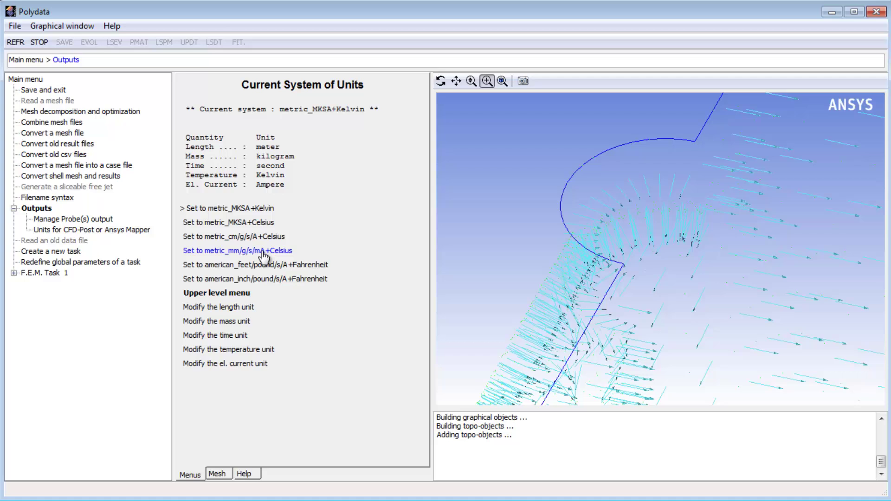
pyautogui.click(260, 254)
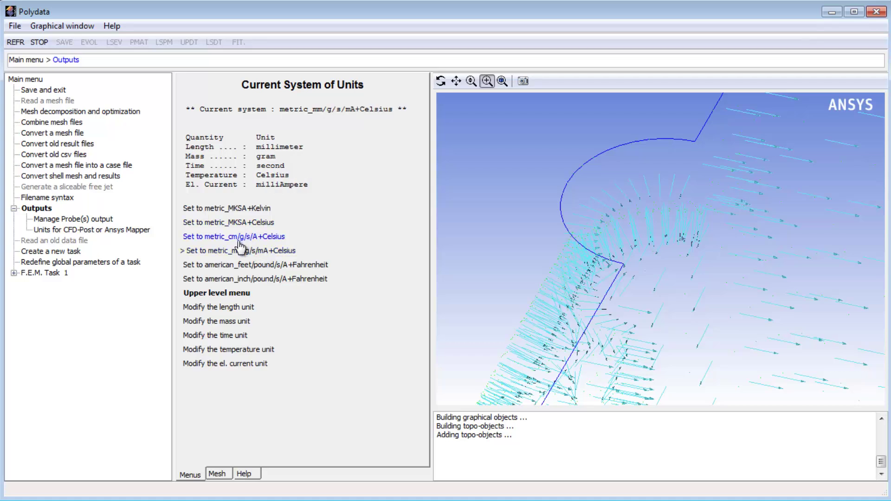
pyautogui.click(232, 293)
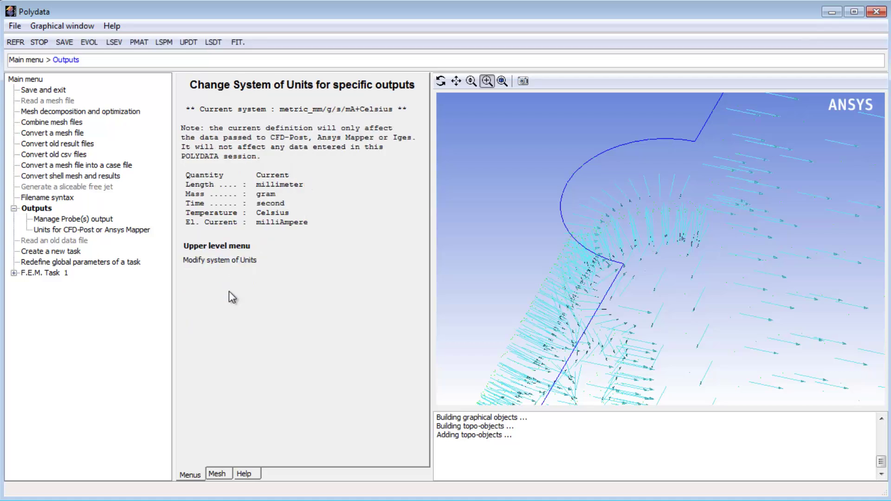
pyautogui.click(227, 247)
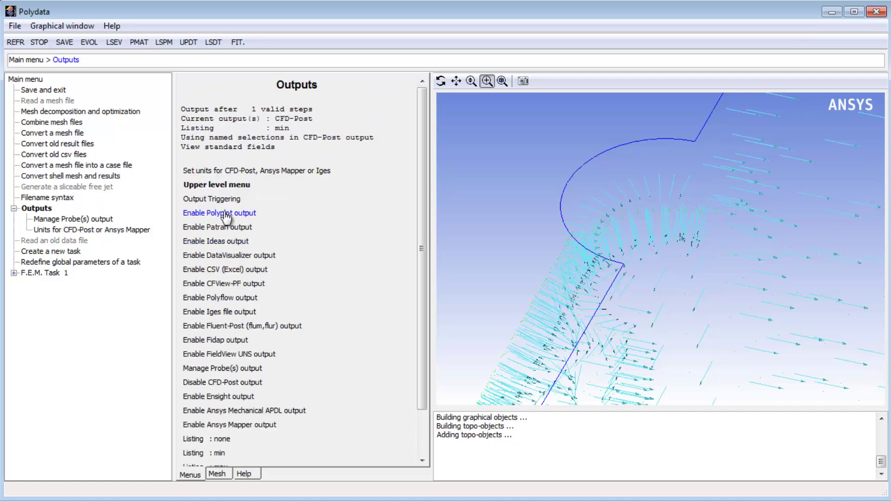
pyautogui.click(224, 185)
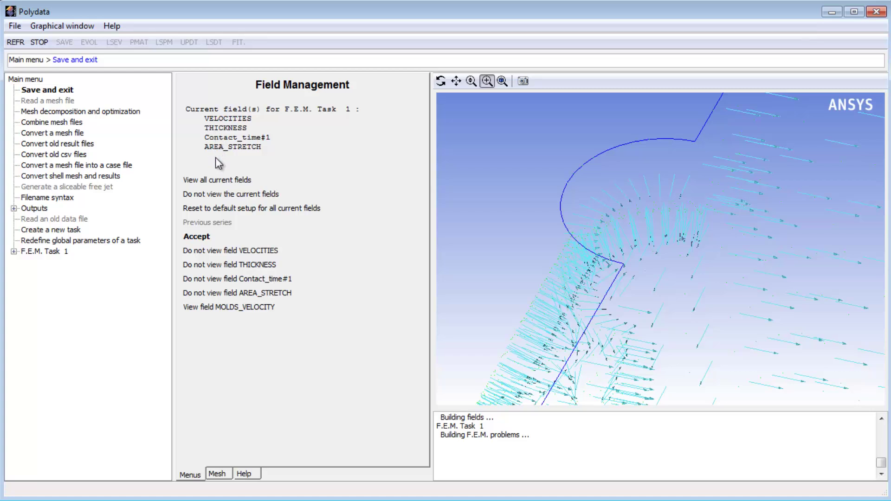
# - Accept the result fields, save and exit Polydata, then select the Workbench Solution cell
pyautogui.click(200, 238)
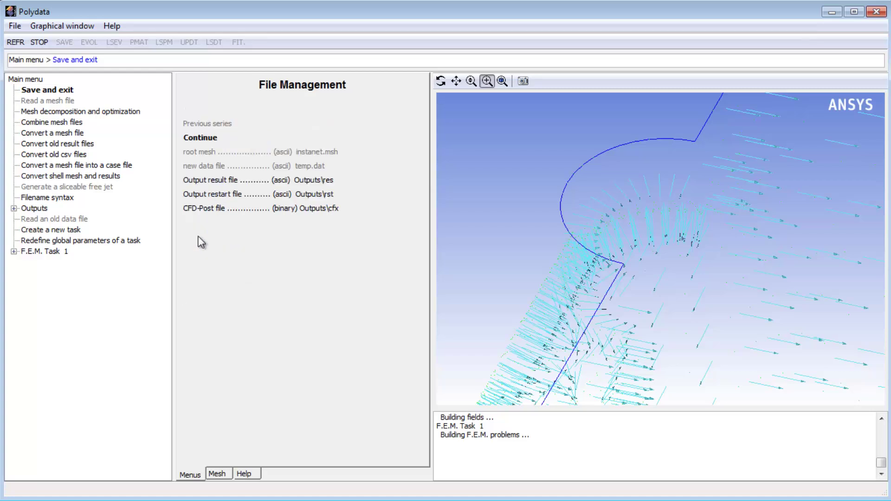
pyautogui.click(200, 139)
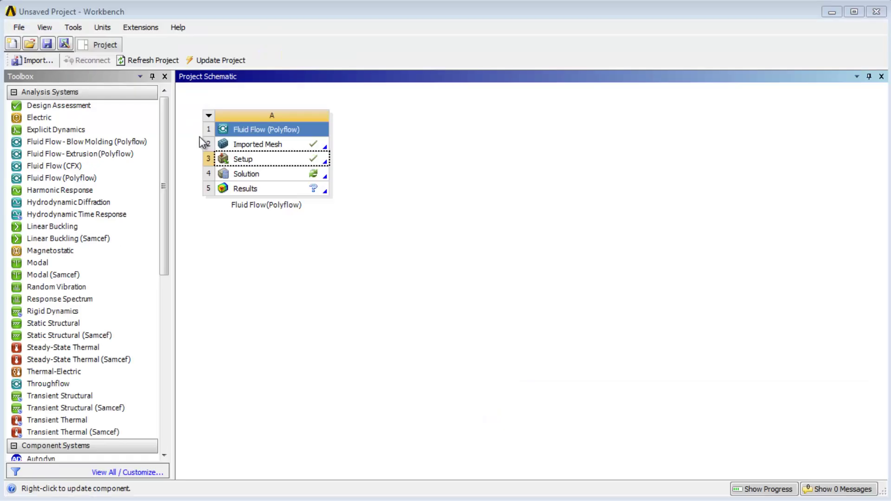
pyautogui.click(252, 174)
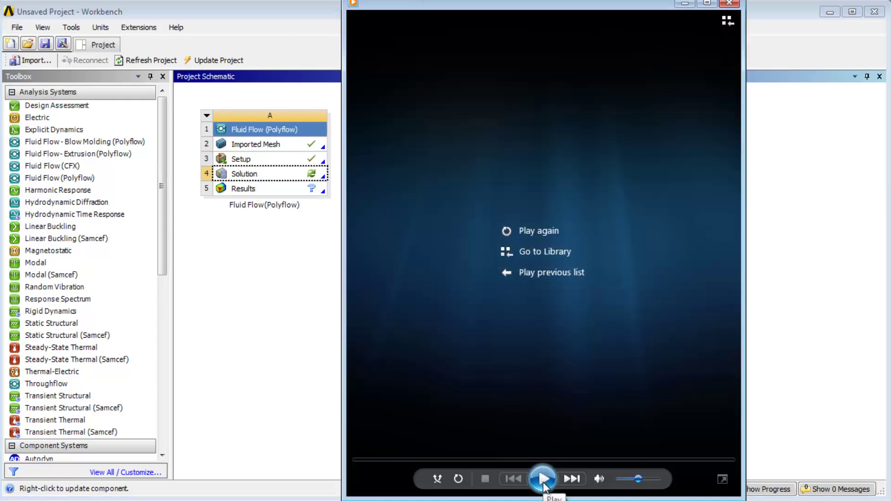
# - Play the Instanet_thickness video to watch the parison inflate into the bottle shape
pyautogui.click(543, 481)
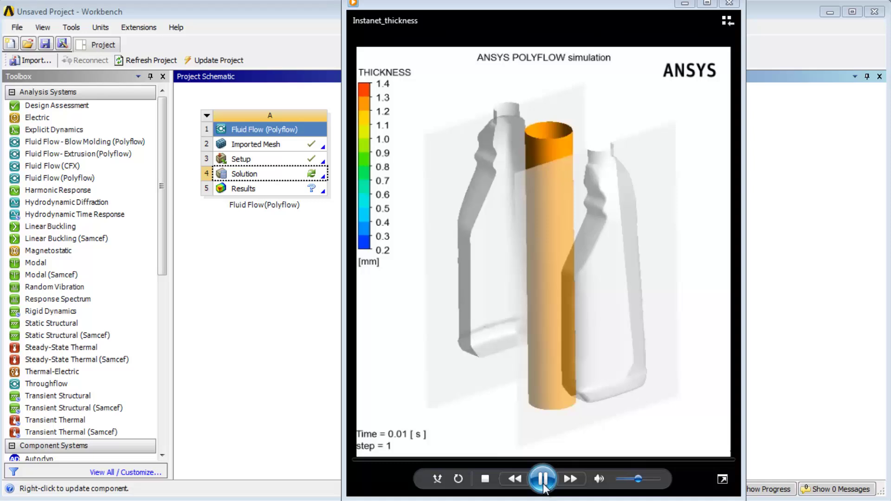